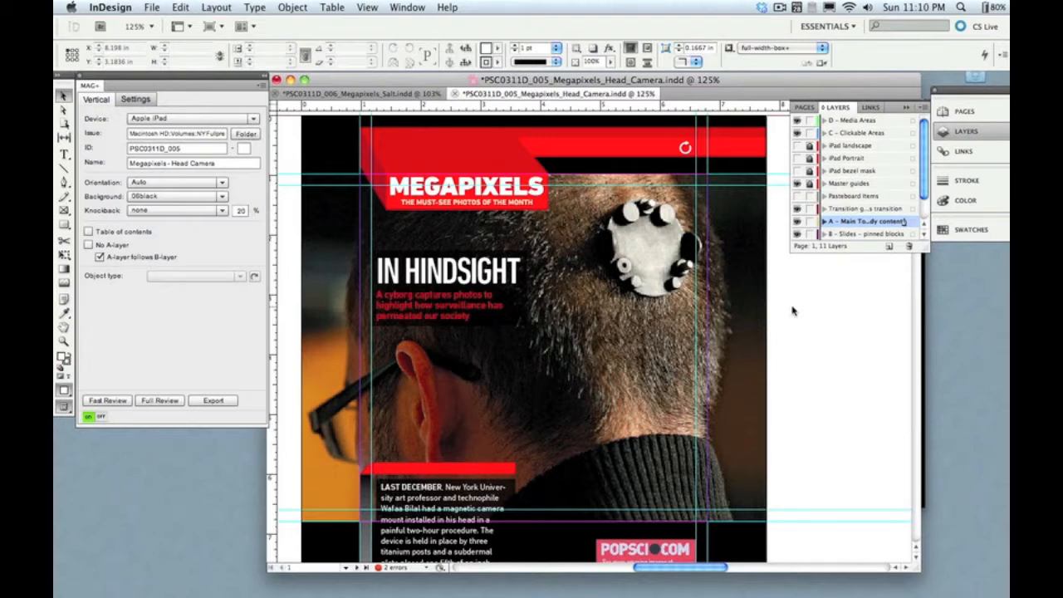
pyautogui.scroll(-5, 792, 310)
pyautogui.scroll(-3, 792, 311)
pyautogui.scroll(8, 792, 311)
pyautogui.scroll(2, 792, 310)
pyautogui.scroll(-3, 792, 311)
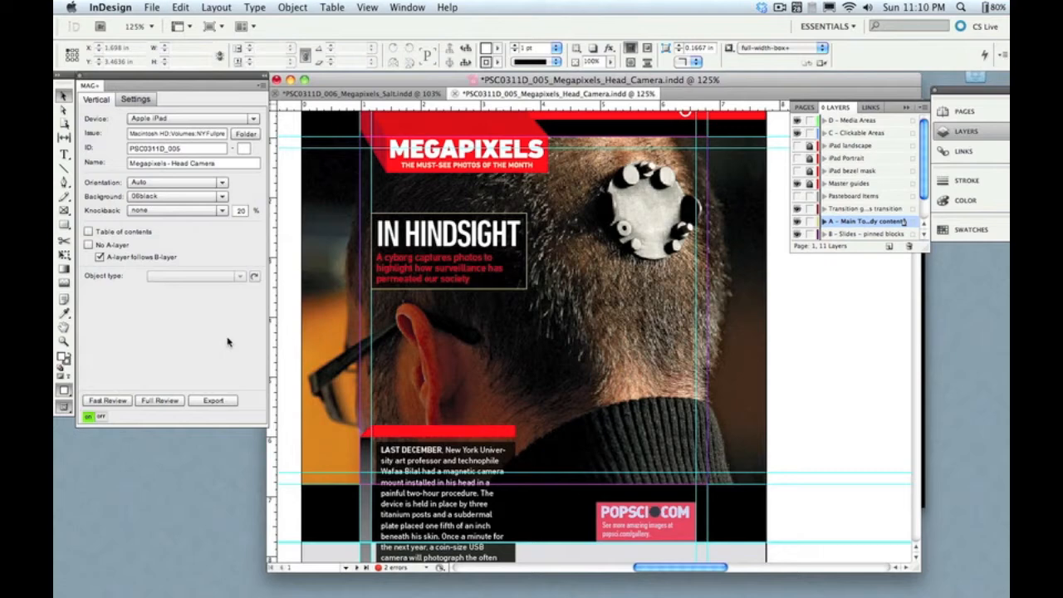
# Generate a Fast Review of the Megapixels page and bring the iPad preview forward
pyautogui.click(107, 401)
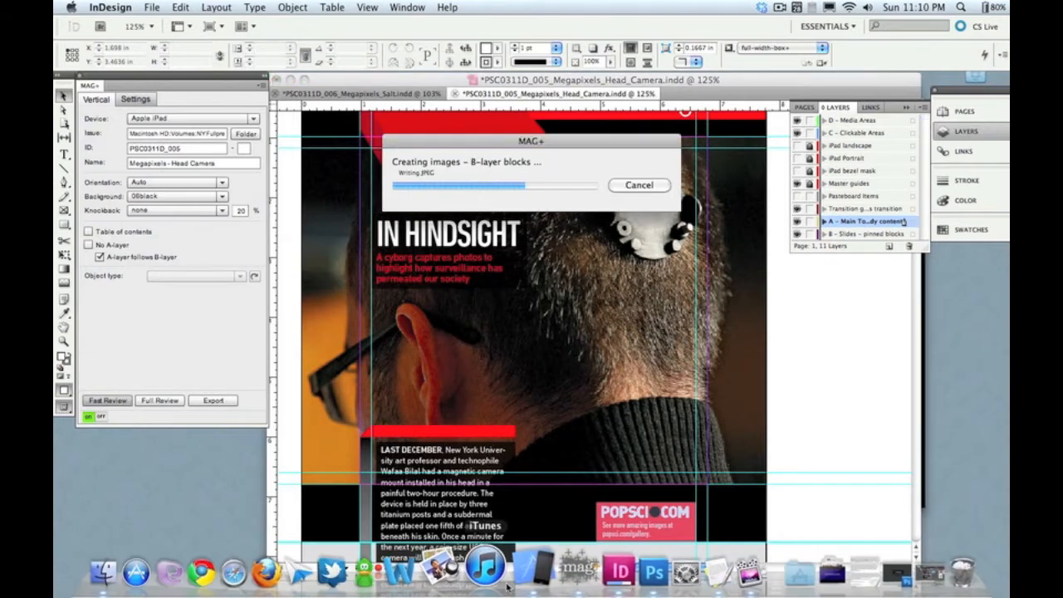
pyautogui.click(531, 571)
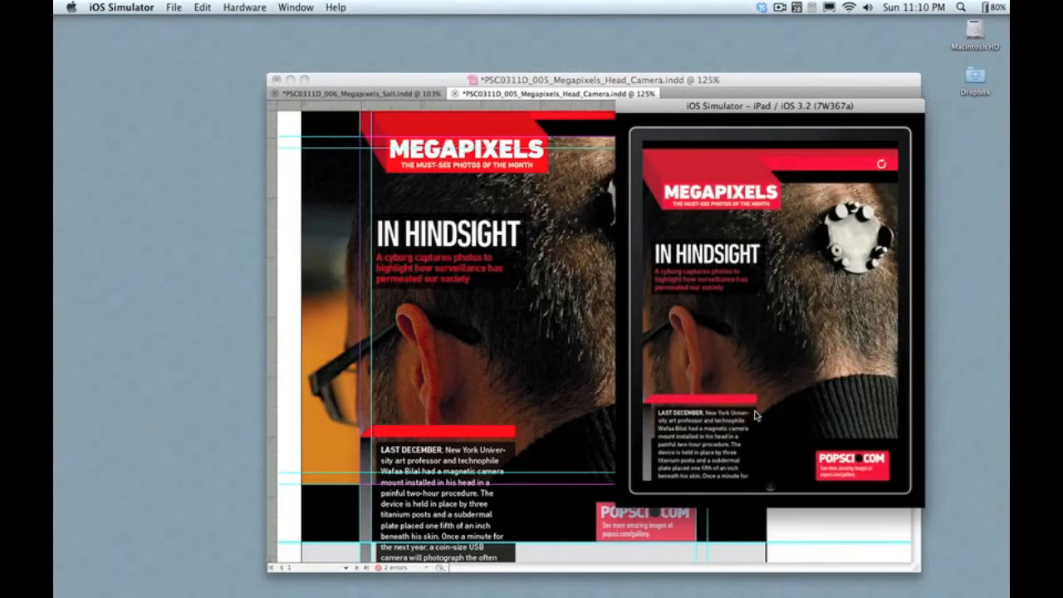
# Check the preview in landscape, swipe the article, return to portrait and go back to InDesign
pyautogui.press('super+Right')
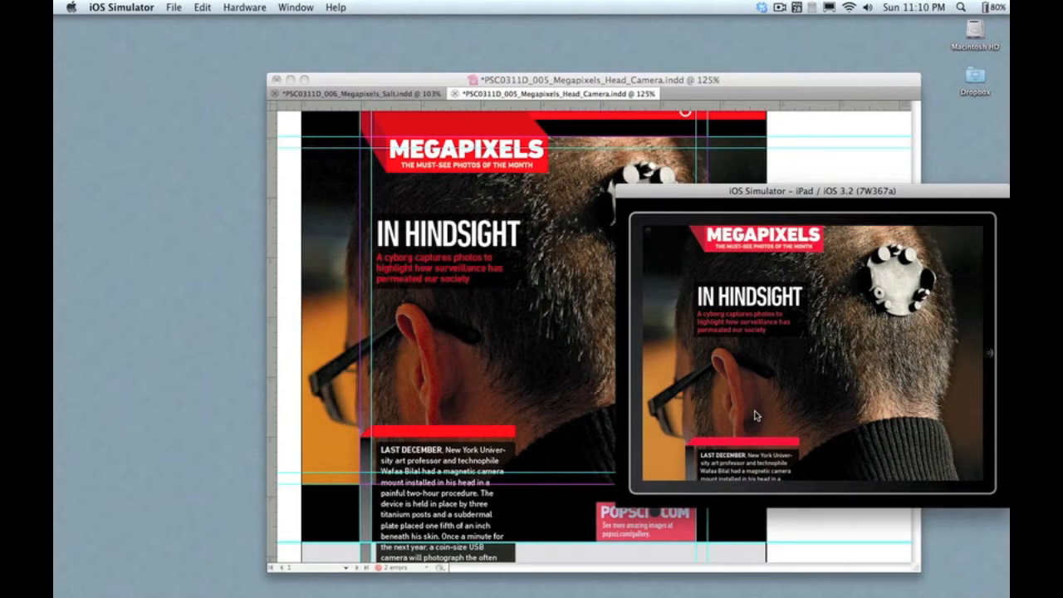
pyautogui.moveTo(756, 415)
pyautogui.mouseDown()
pyautogui.moveTo(756, 385)
pyautogui.moveTo(756, 405)
pyautogui.mouseUp()
pyautogui.press('super+Left')
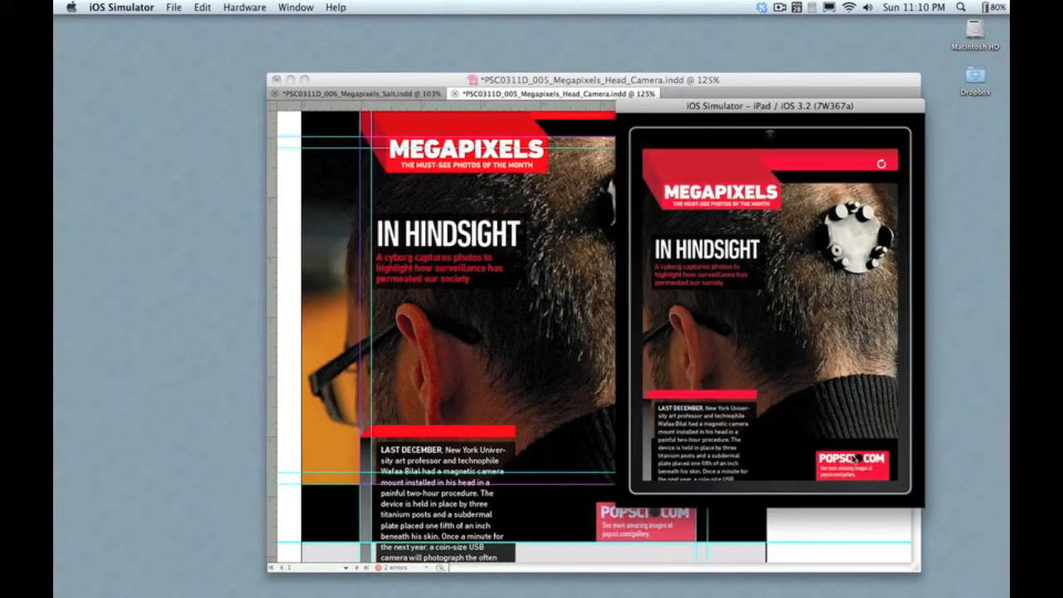
pyautogui.moveTo(731, 449); pyautogui.dragTo(731, 398)
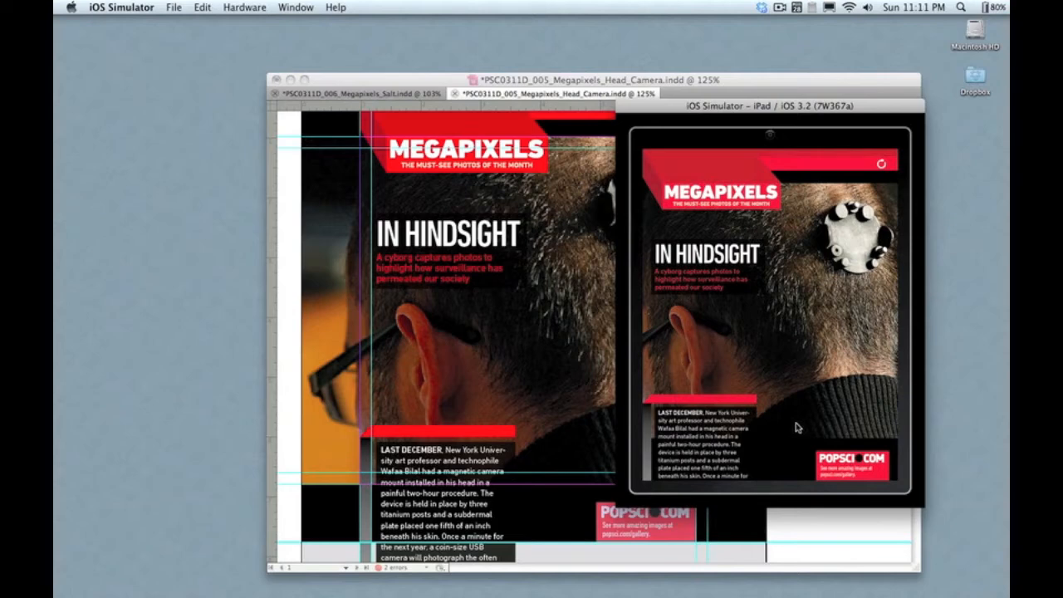
pyautogui.click(565, 407)
# Pin the IN HINDSIGHT headline frame horizontally to the left in MAG+
pyautogui.click(468, 275)
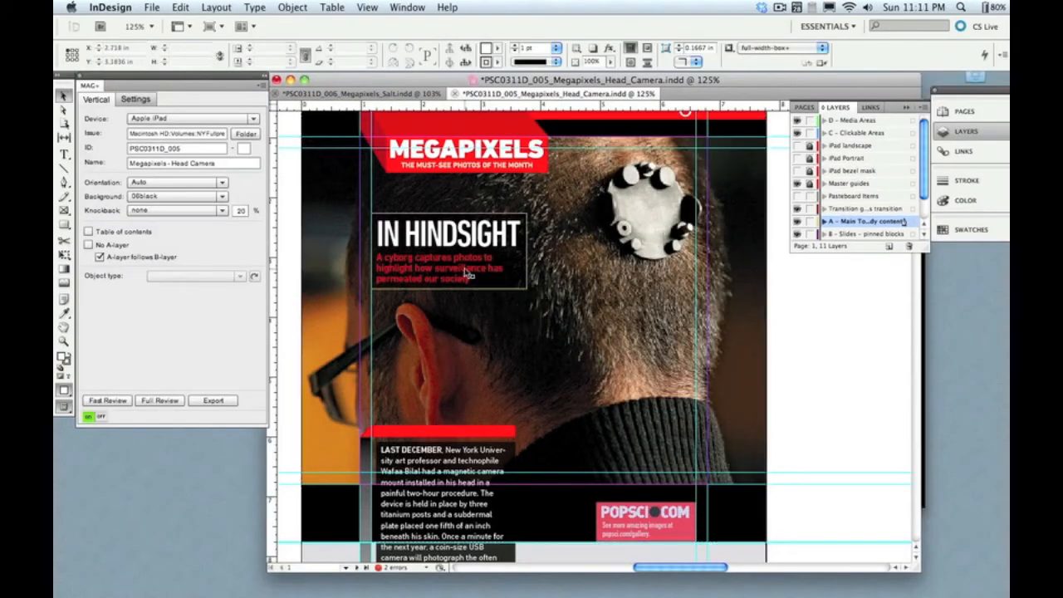
pyautogui.click(468, 274)
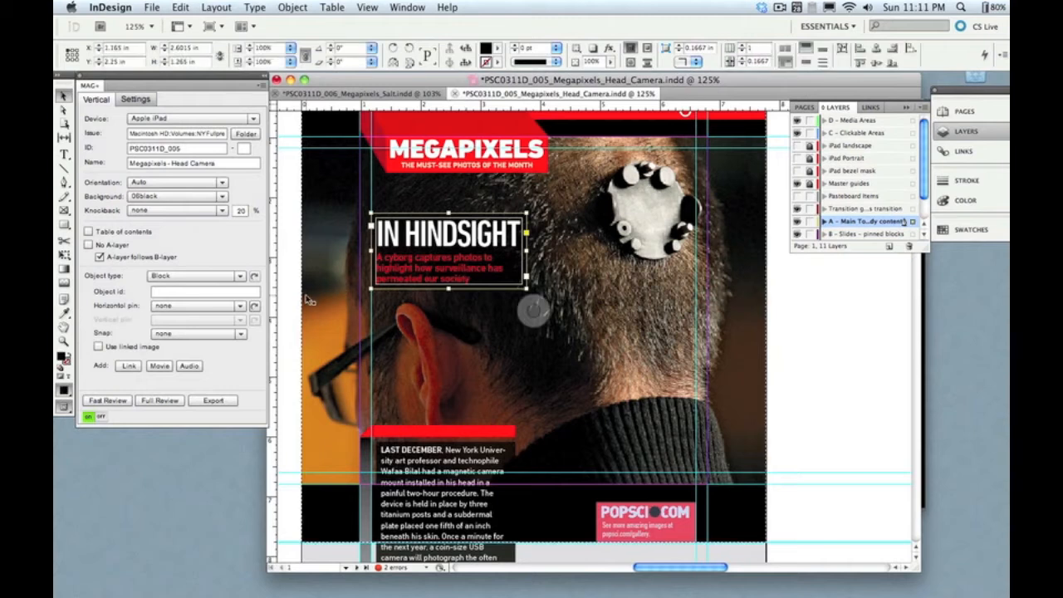
pyautogui.click(240, 306)
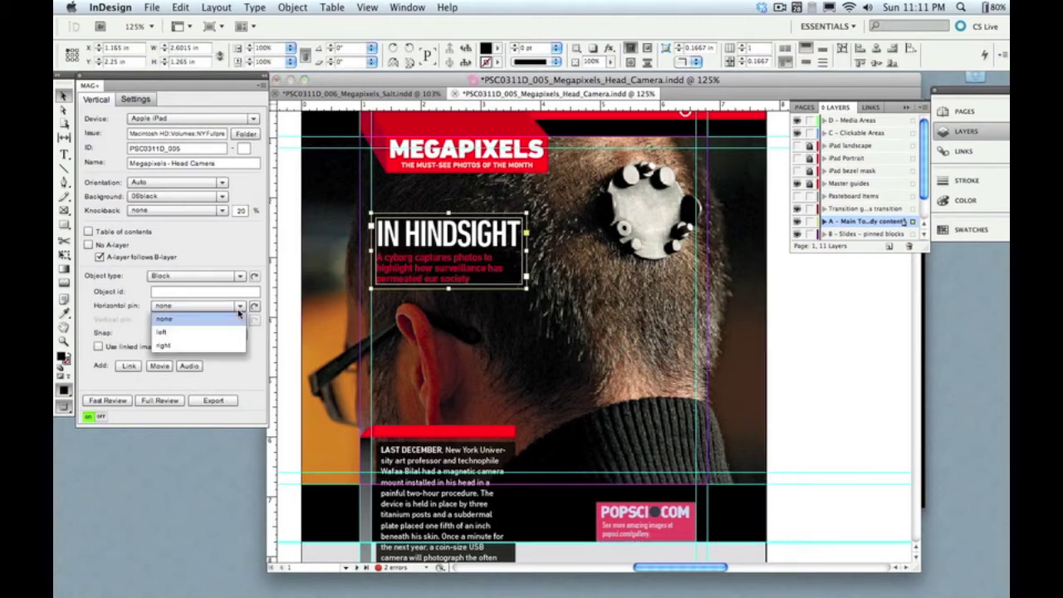
pyautogui.click(199, 332)
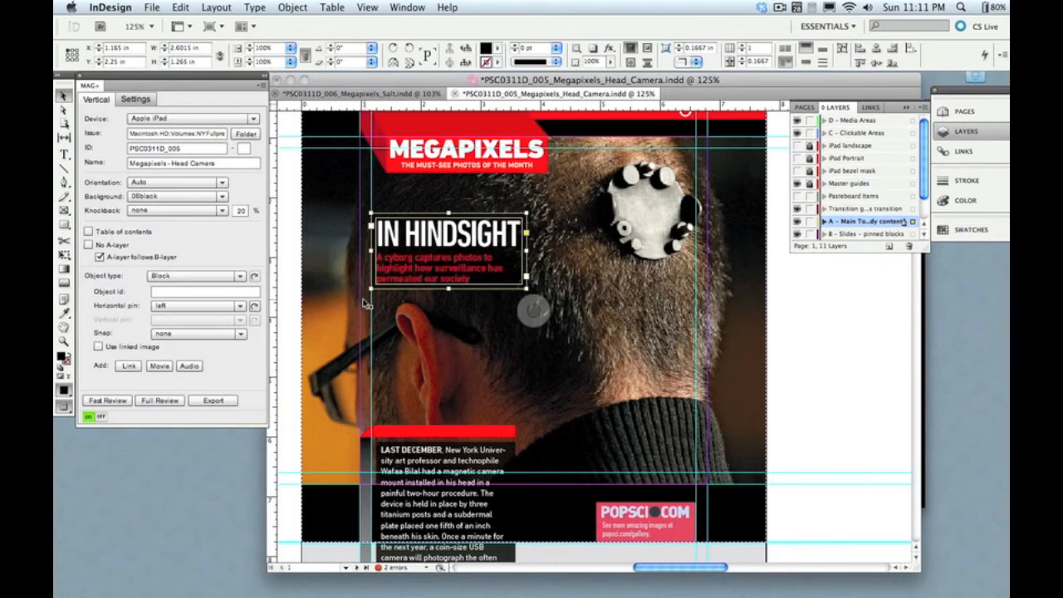
# Pin the LAST DECEMBER body text frame horizontally to the left as well
pyautogui.click(412, 455)
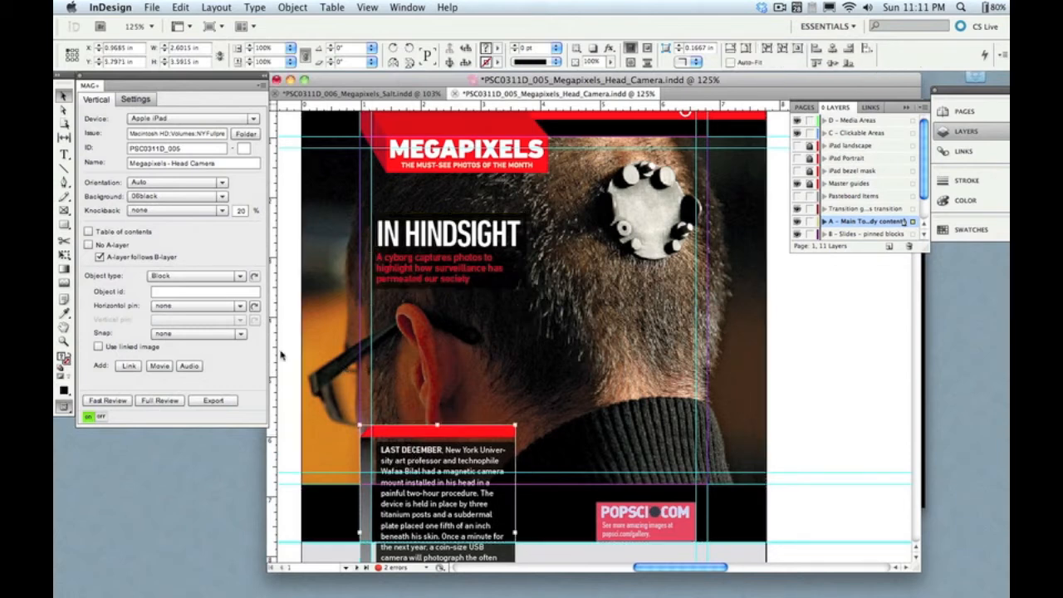
pyautogui.click(237, 306)
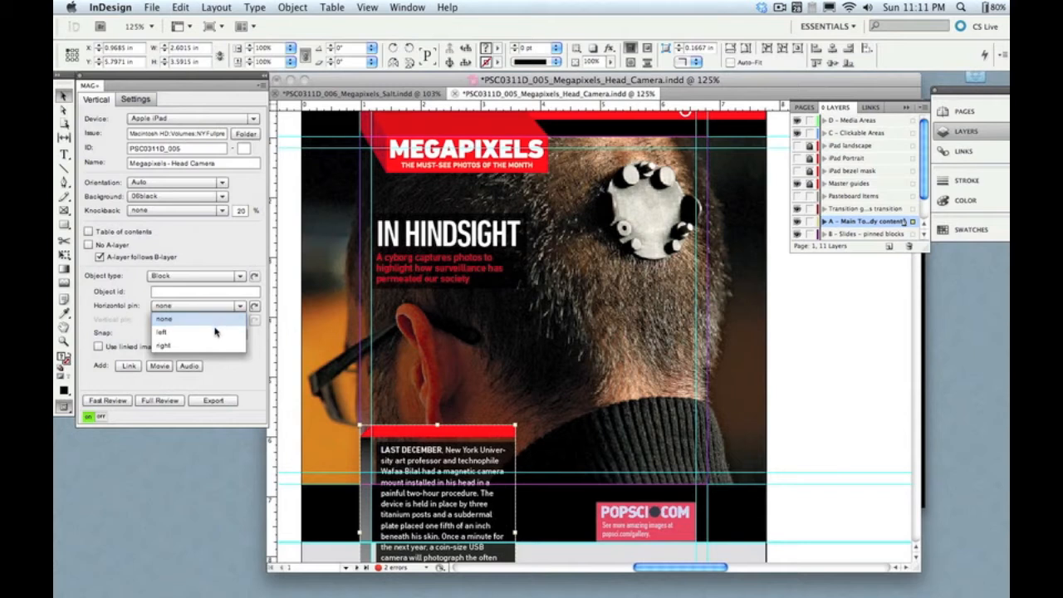
pyautogui.click(215, 334)
pyautogui.click(640, 515)
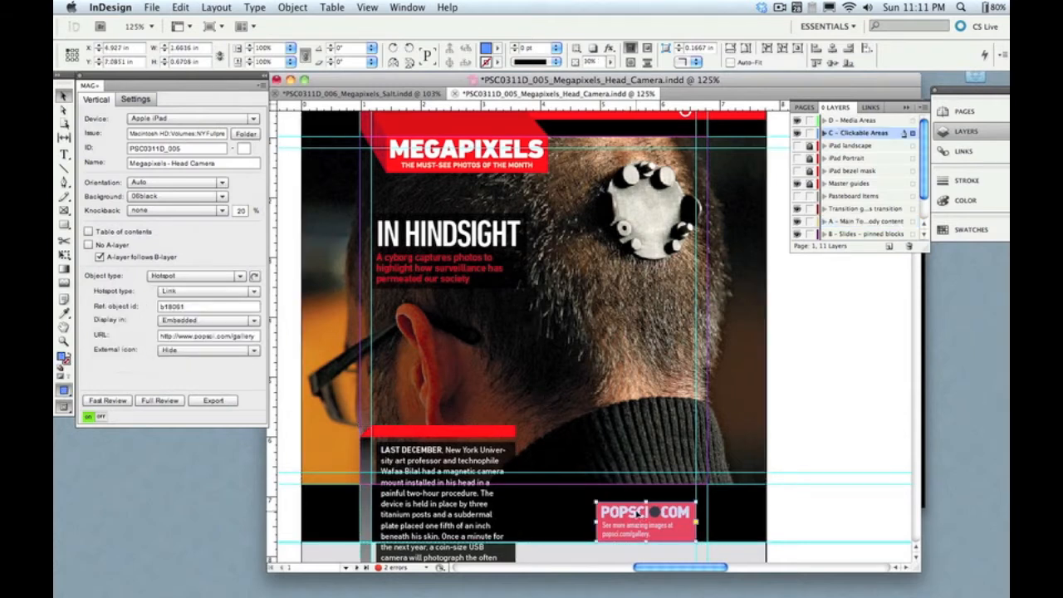
# Pin the POPSCI.COM badge on the B - Slides layer to the right and to the bottom
pyautogui.click(532, 311)
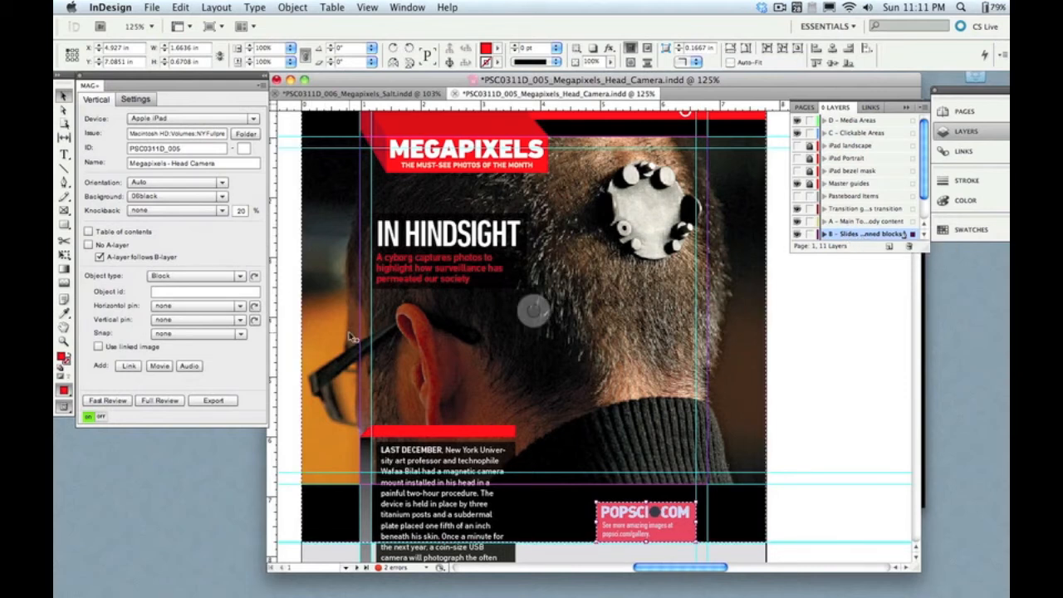
pyautogui.click(227, 305)
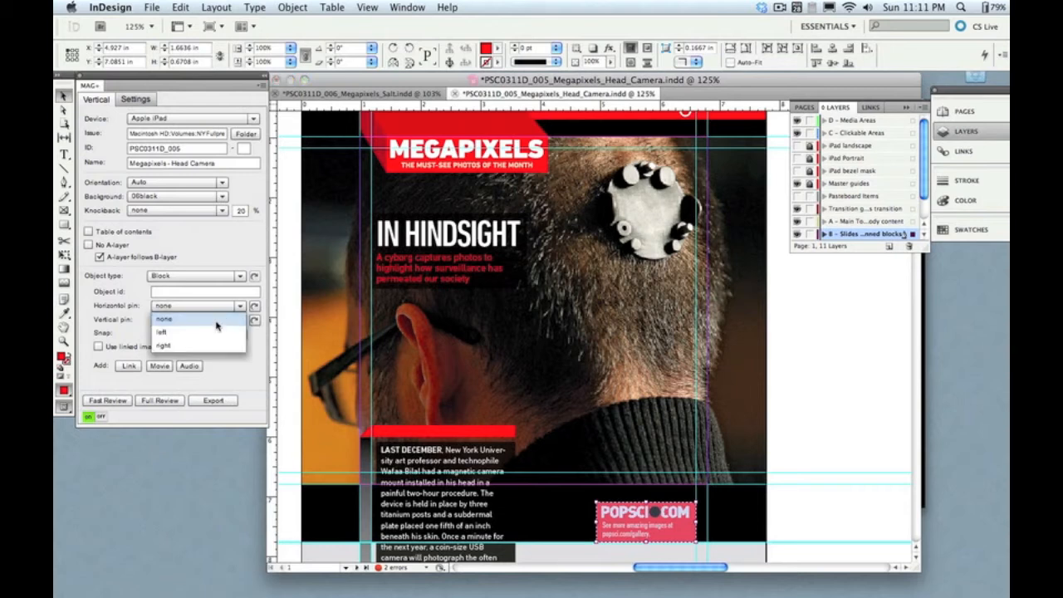
pyautogui.click(208, 345)
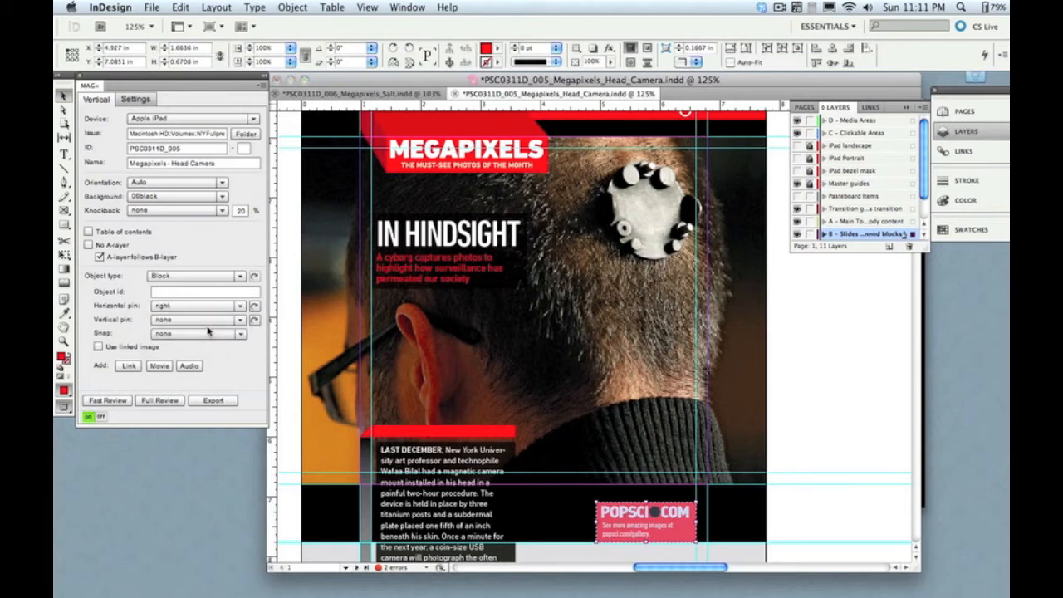
pyautogui.click(199, 320)
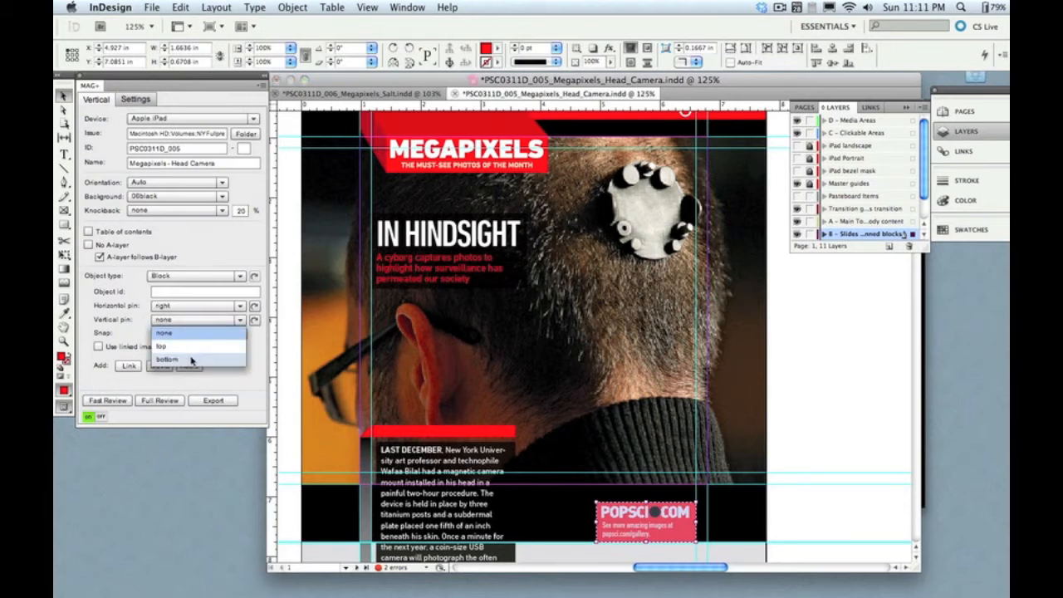
pyautogui.click(193, 358)
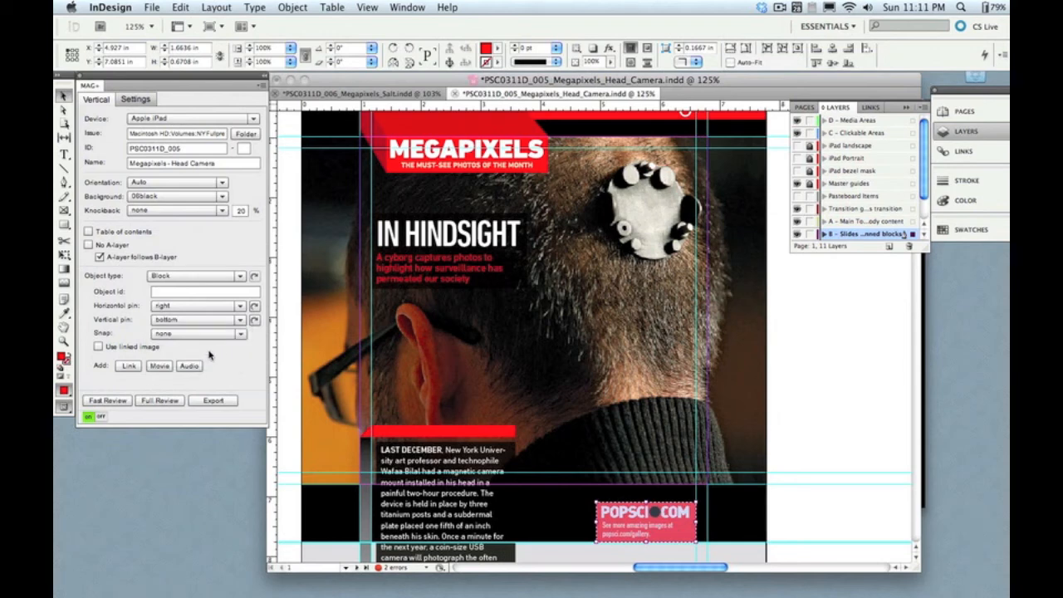
# Regenerate the preview and rotate the iPad to landscape and back to confirm the badge stays bottom-right
pyautogui.click(108, 400)
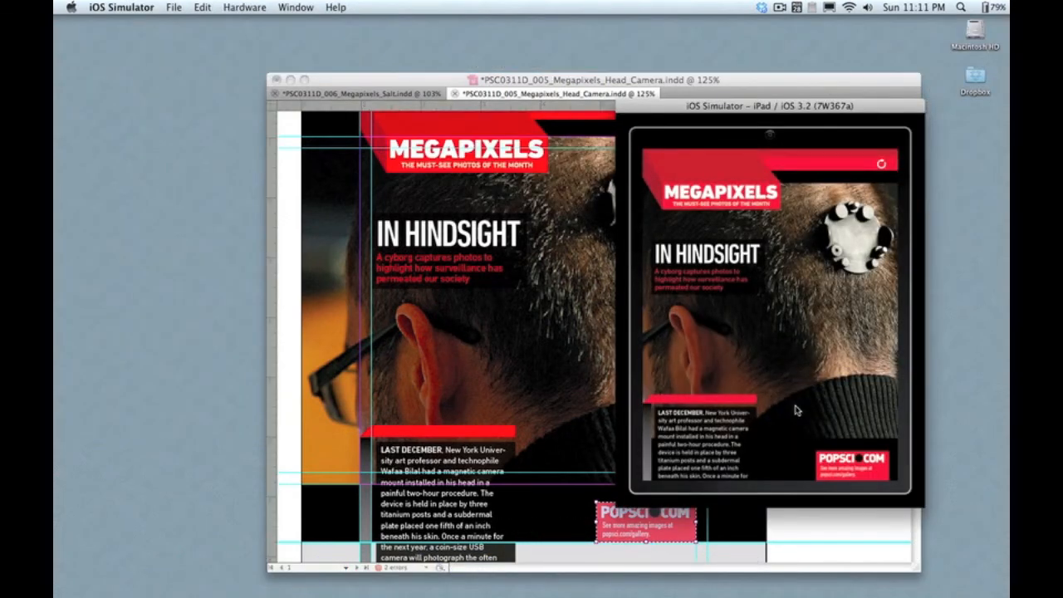
pyautogui.press('super+Right')
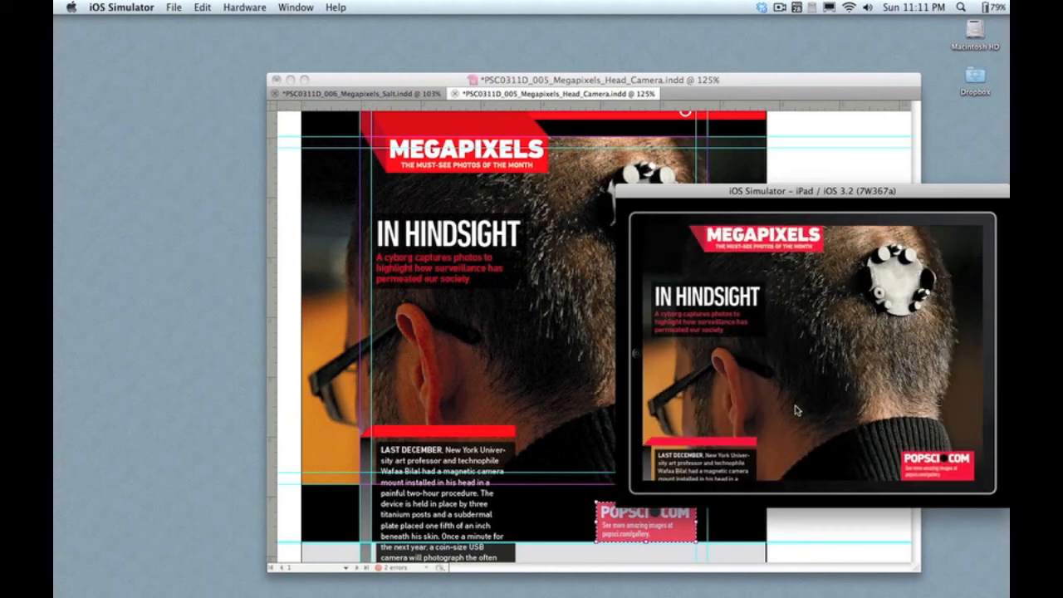
pyautogui.press('super+Left')
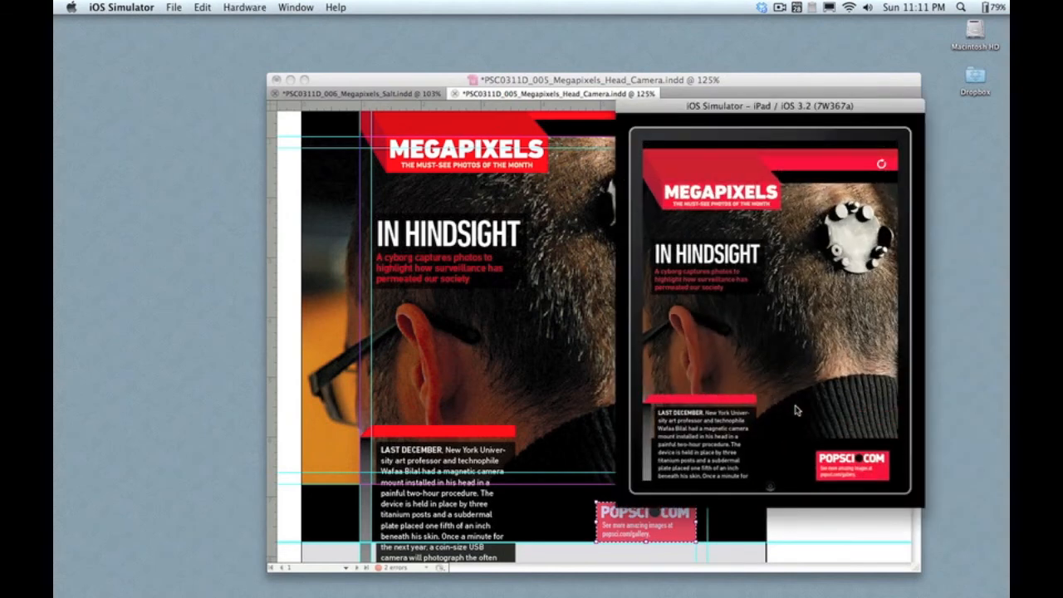